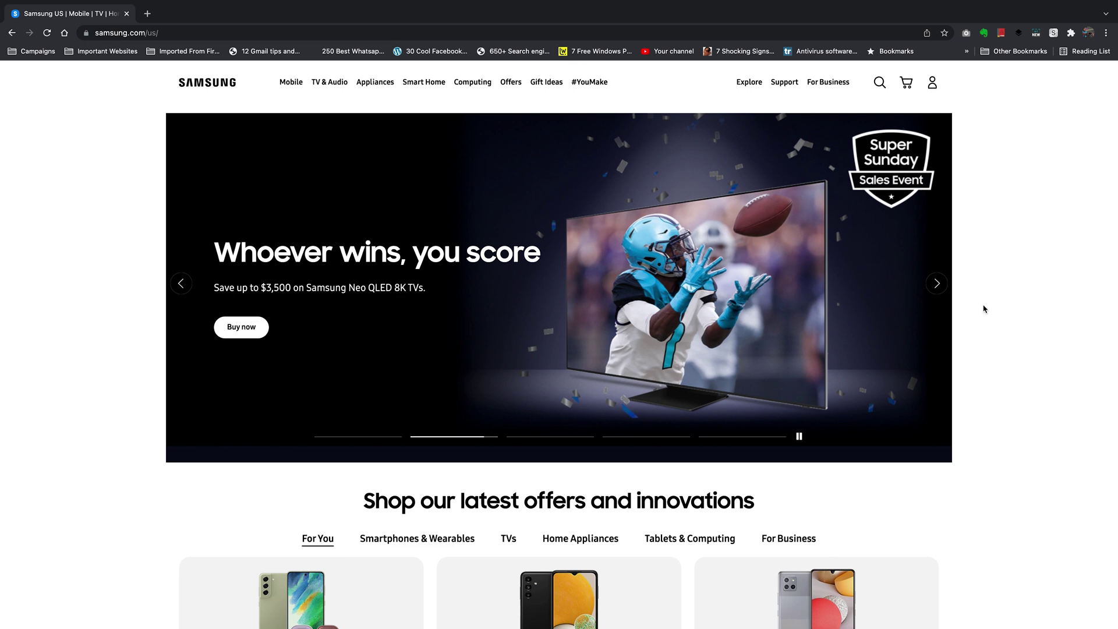
Open the account menu in the header and go to the Samsung account sign-in page
{"action": "scroll", "coordinate": [982, 309], "scroll_direction": "down", "scroll_amount": 3}
{"action": "scroll", "coordinate": [983, 309], "scroll_direction": "up", "scroll_amount": 3}
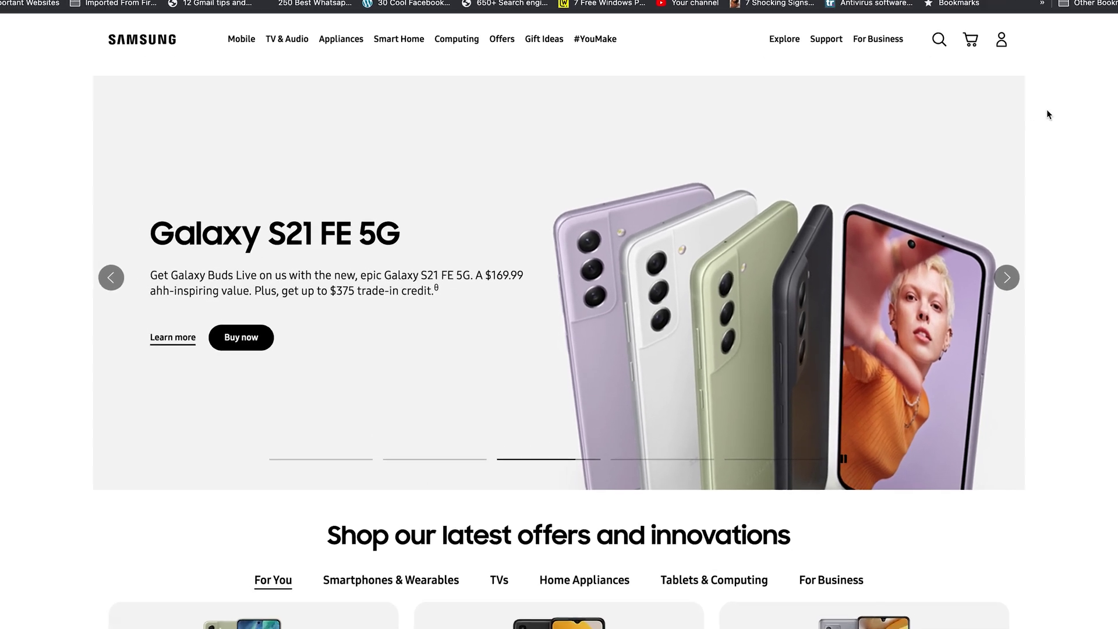
{"action": "left_click", "coordinate": [932, 82]}
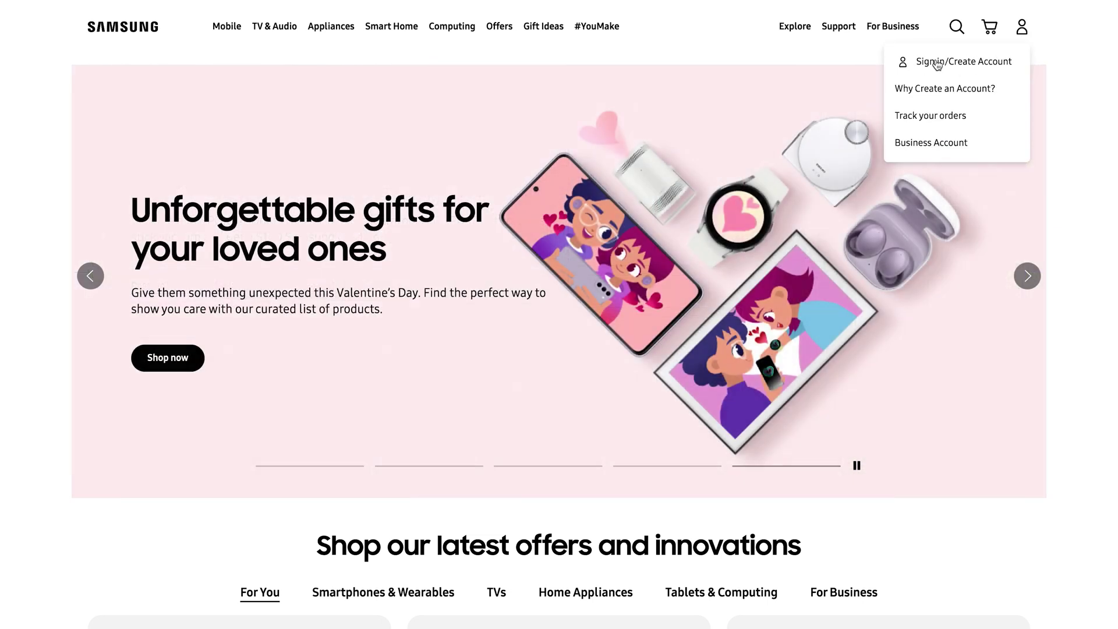
{"action": "left_click", "coordinate": [937, 65]}
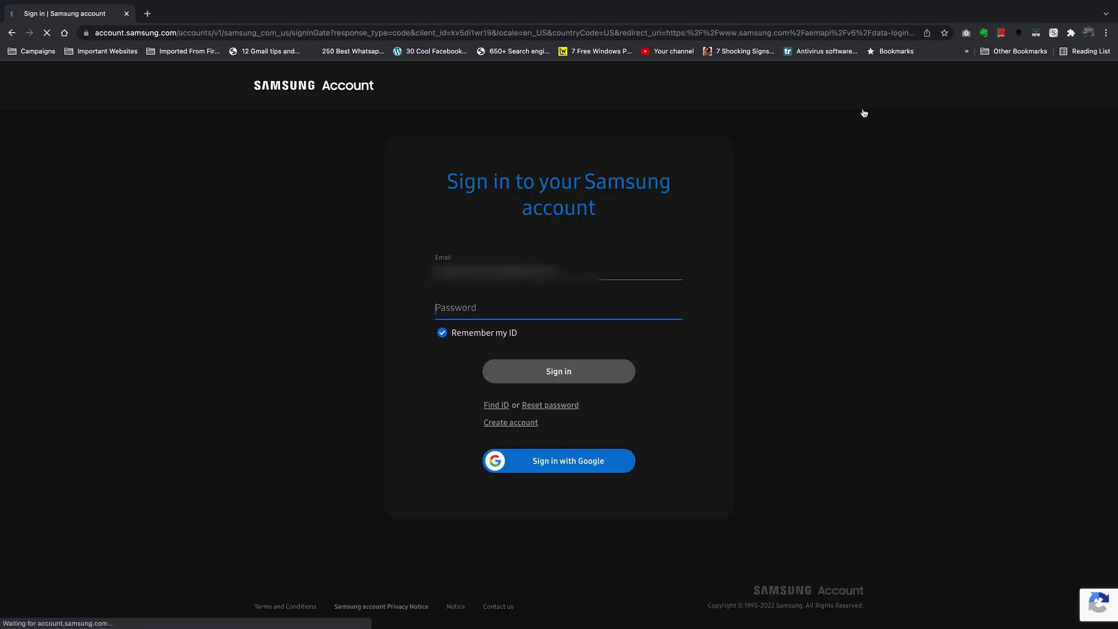
Sign in with the saved password, pass the three-boat image check, and postpone two-step verification
{"action": "left_click", "coordinate": [499, 310]}
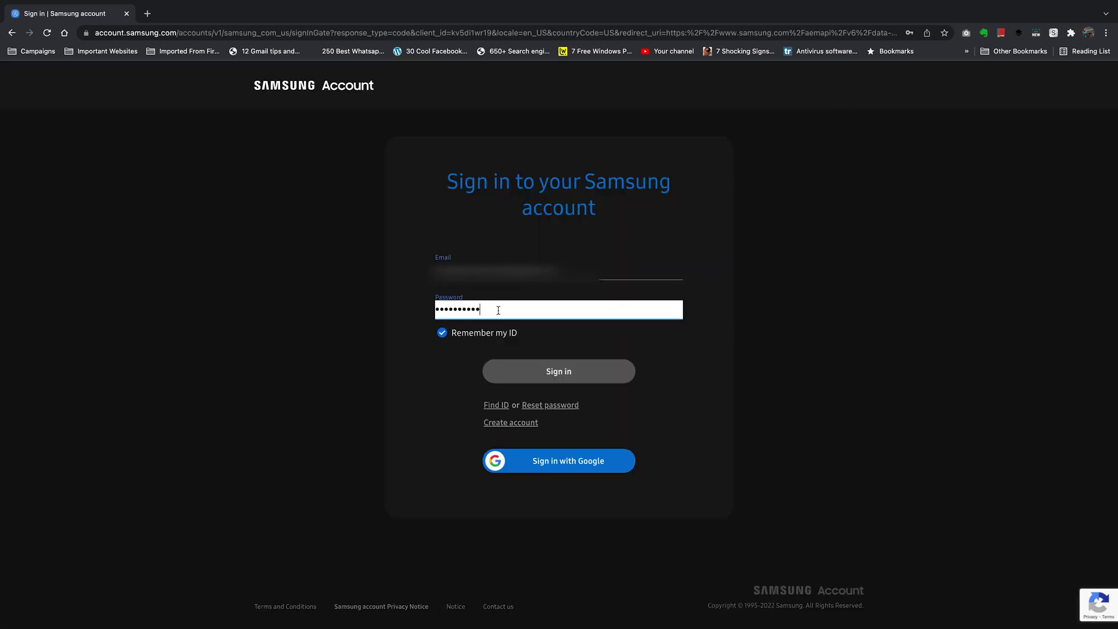
{"action": "left_click", "coordinate": [548, 372]}
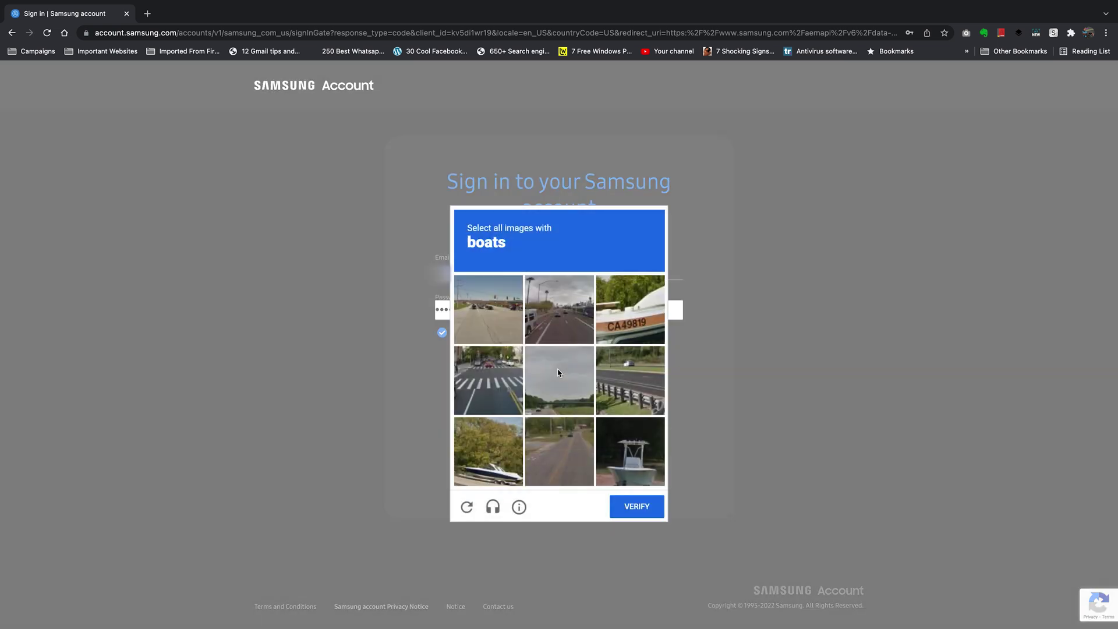
{"action": "left_click", "coordinate": [492, 453]}
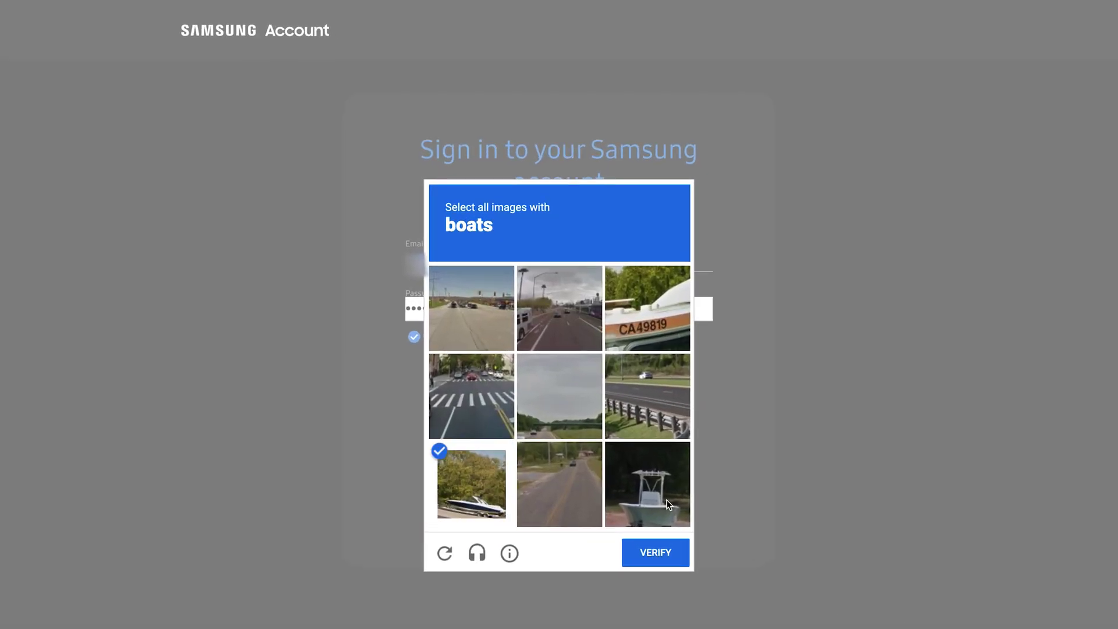
{"action": "left_click", "coordinate": [658, 488]}
{"action": "left_click", "coordinate": [634, 305]}
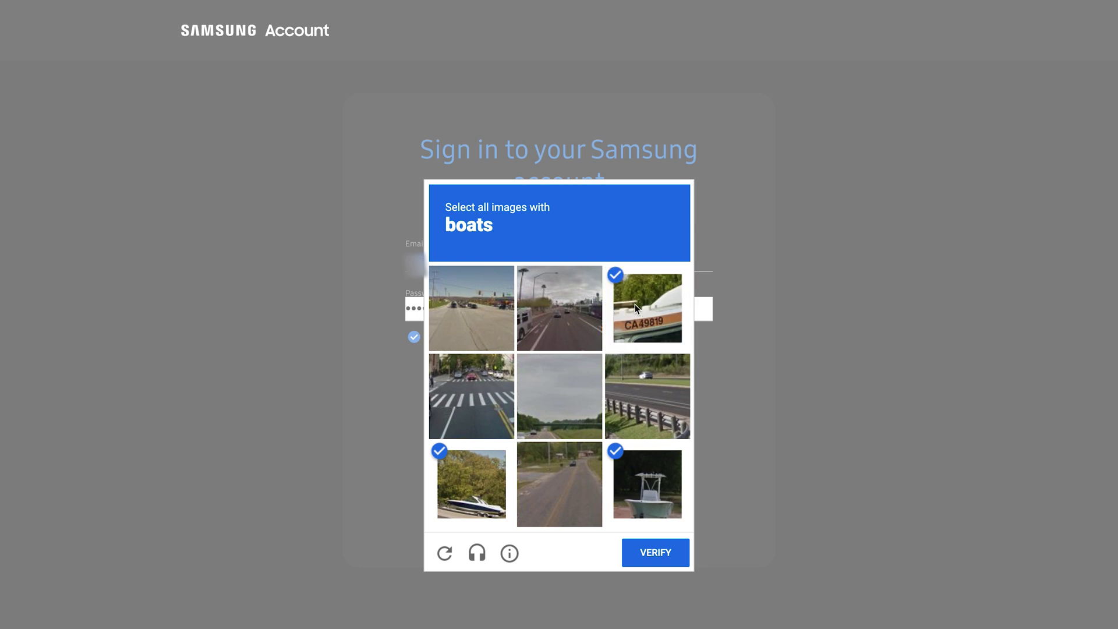
{"action": "left_click", "coordinate": [653, 557]}
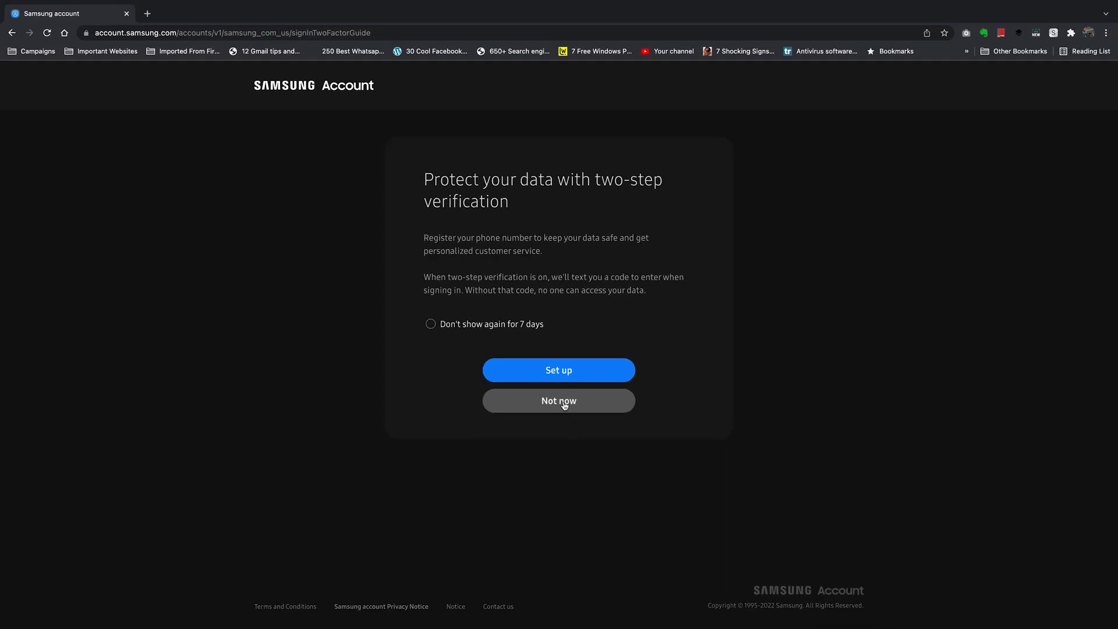
{"action": "left_click", "coordinate": [564, 405]}
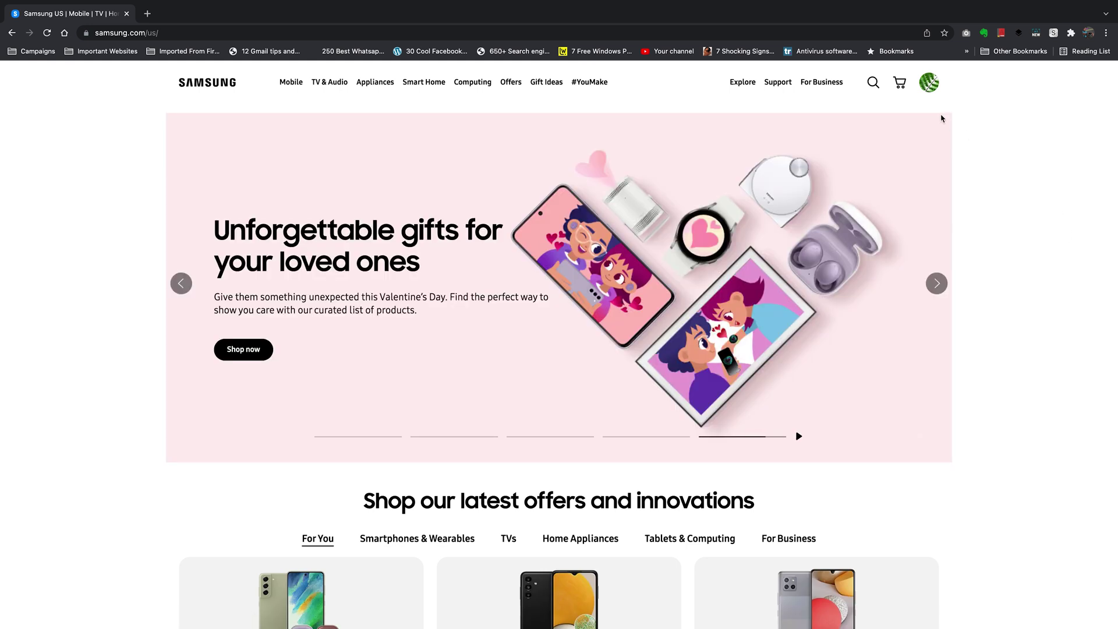
{"action": "left_click", "coordinate": [930, 83]}
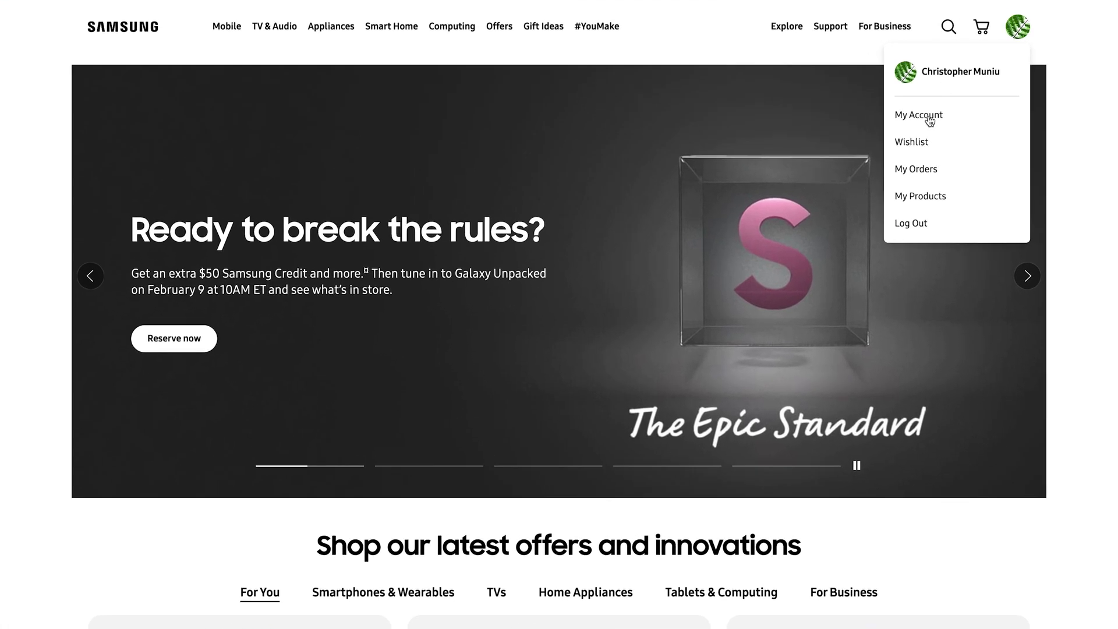
Go to My Account and choose the Security tab, which asks for password confirmation
{"action": "left_click", "coordinate": [930, 116]}
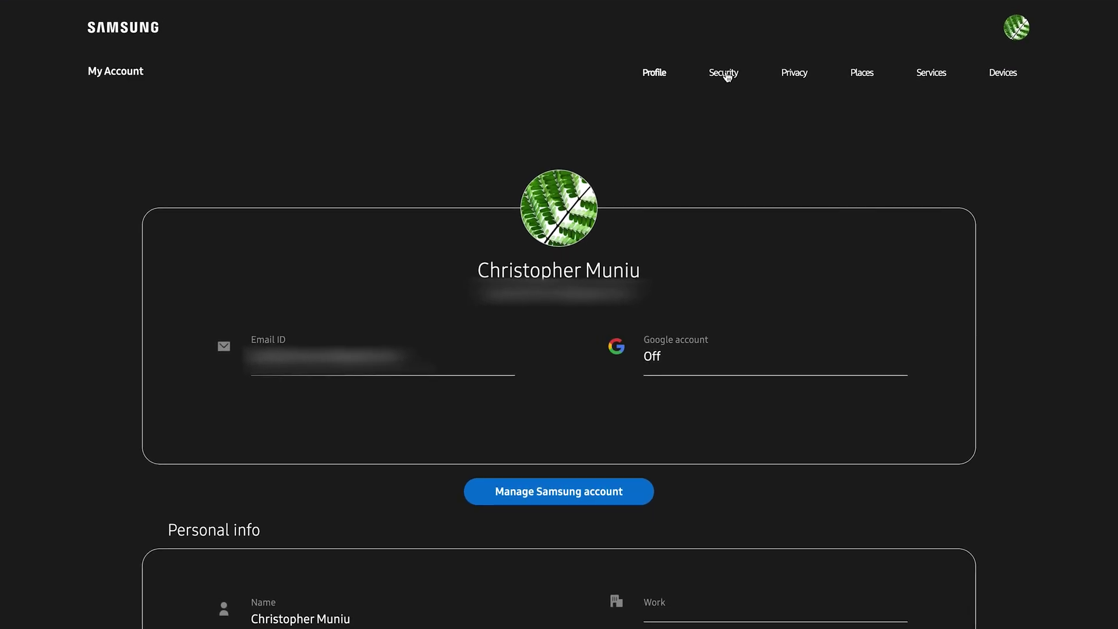
{"action": "left_click", "coordinate": [725, 73]}
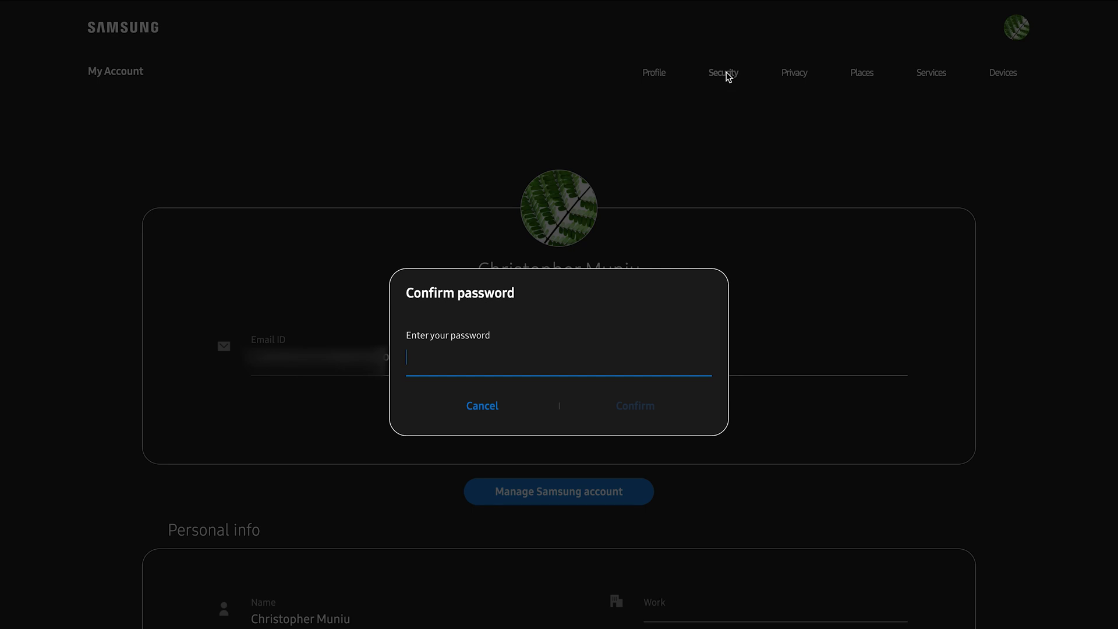
Enter and confirm the account password to reach the Security page
{"action": "type", "text": "**********"}
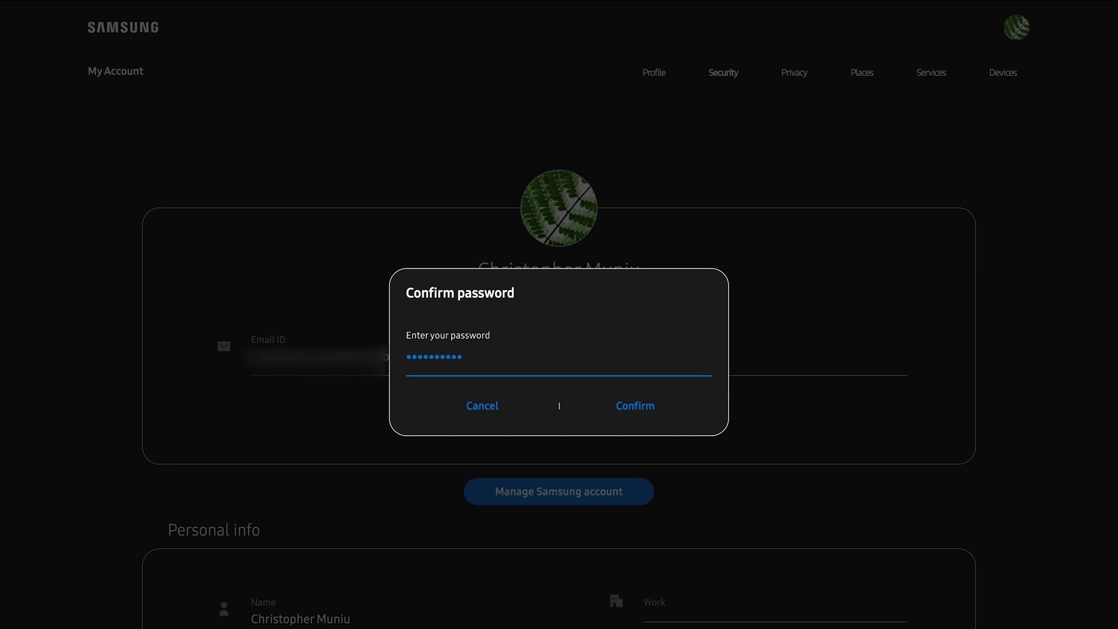
{"action": "left_click", "coordinate": [634, 411]}
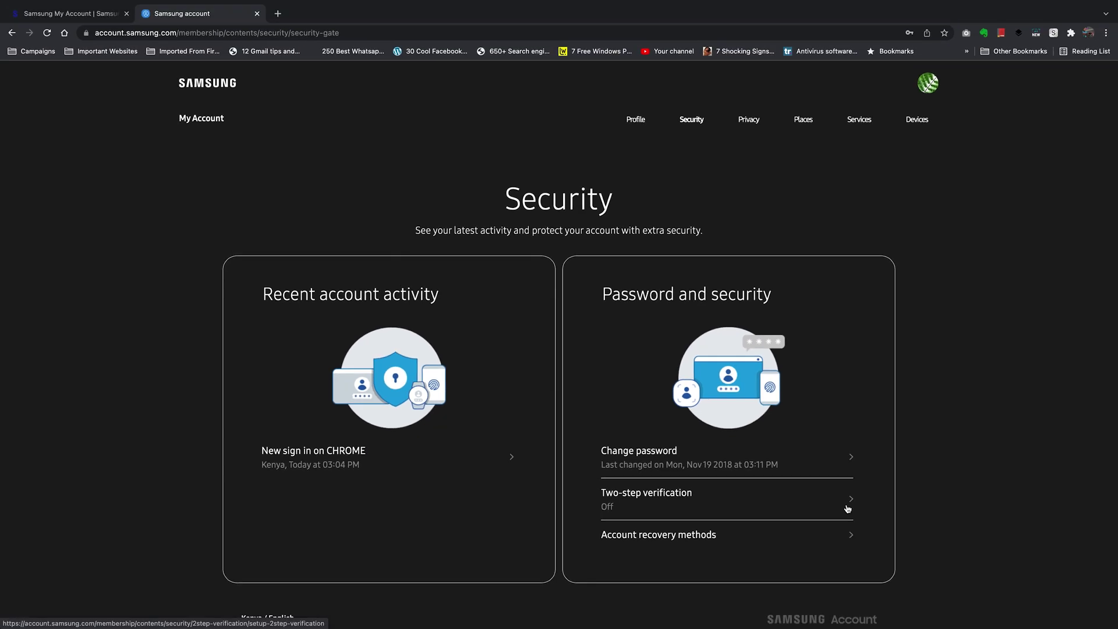
Start two-step verification setup, dismissing Chrome's password warning, to reach phone registration
{"action": "left_click", "coordinate": [667, 504]}
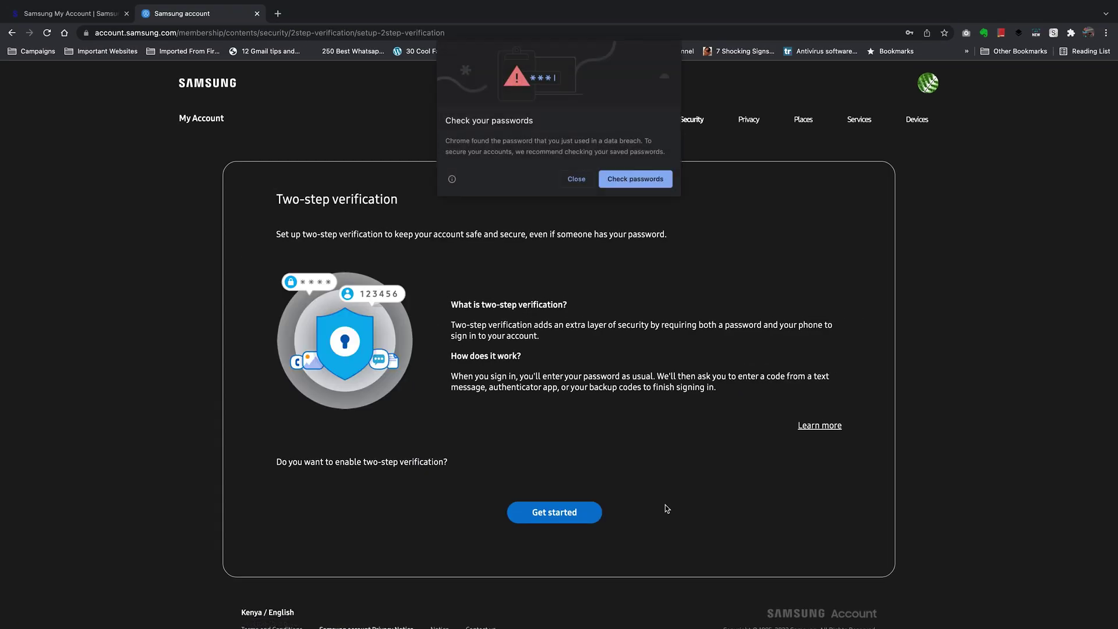
{"action": "left_click", "coordinate": [579, 178]}
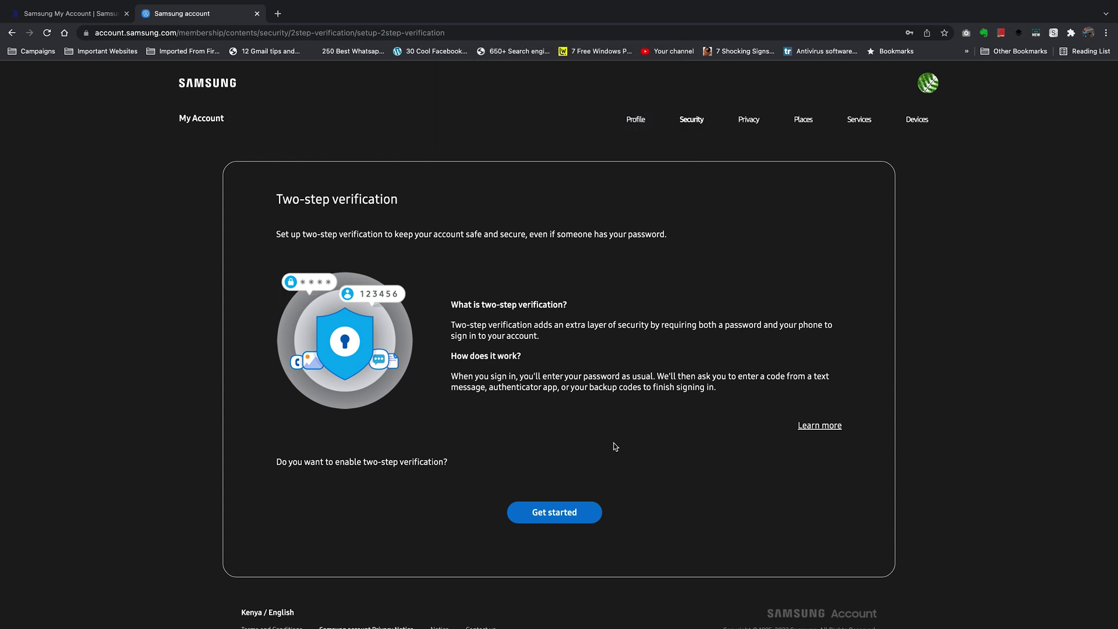
{"action": "left_click", "coordinate": [555, 515]}
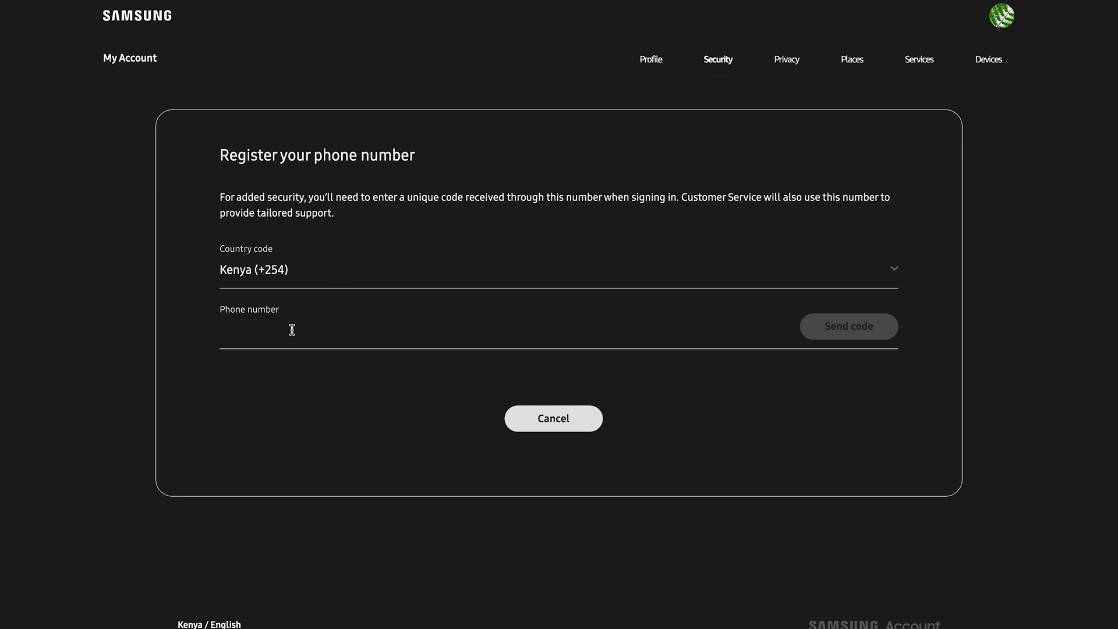
{"action": "left_click", "coordinate": [298, 274]}
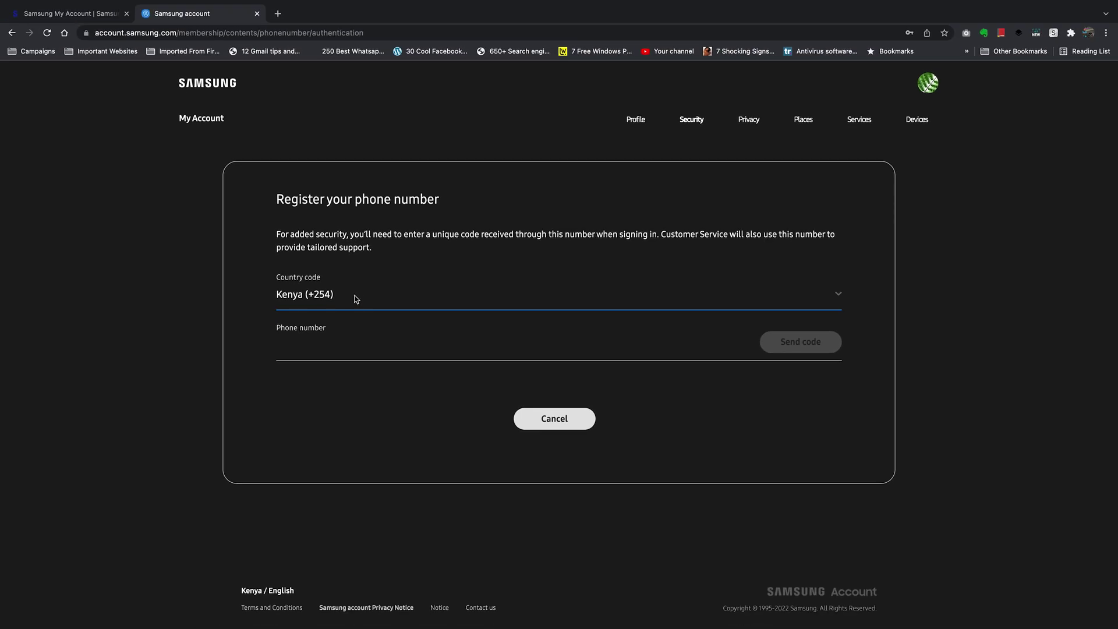
Keep Kenya (+254), paste the phone number, and verify it with the texted code
{"action": "left_click", "coordinate": [356, 300]}
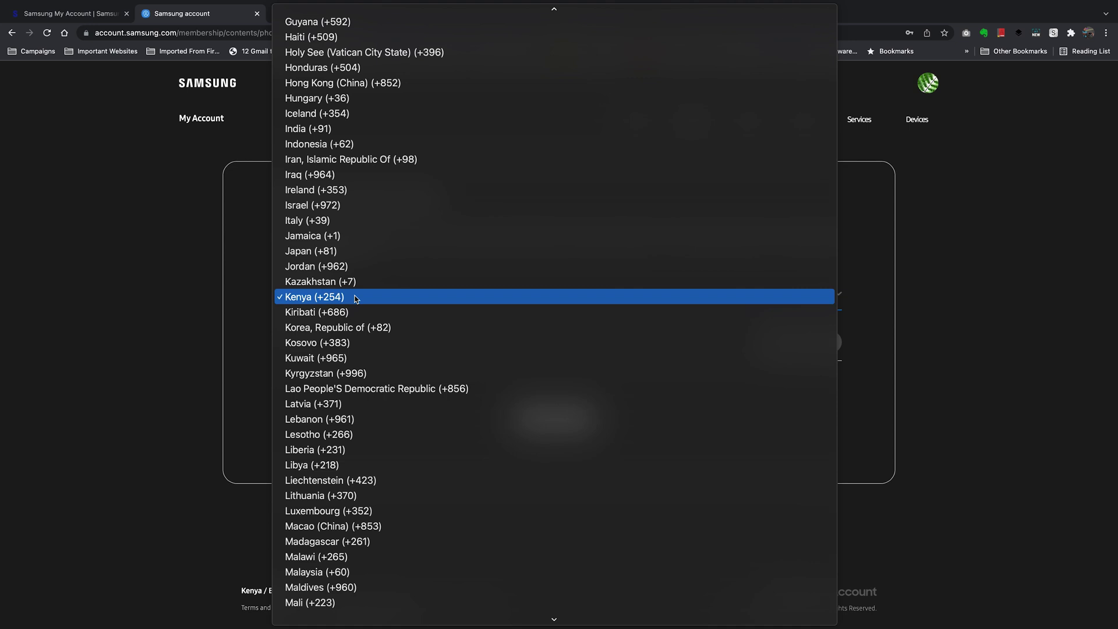
{"action": "left_click", "coordinate": [355, 298]}
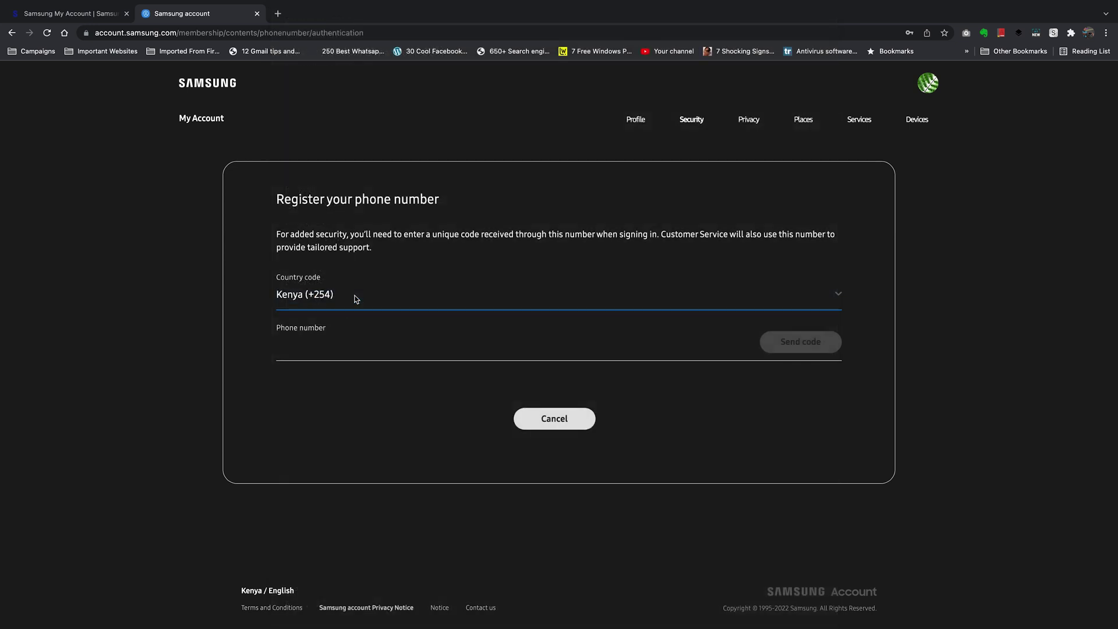
{"action": "left_click", "coordinate": [295, 346]}
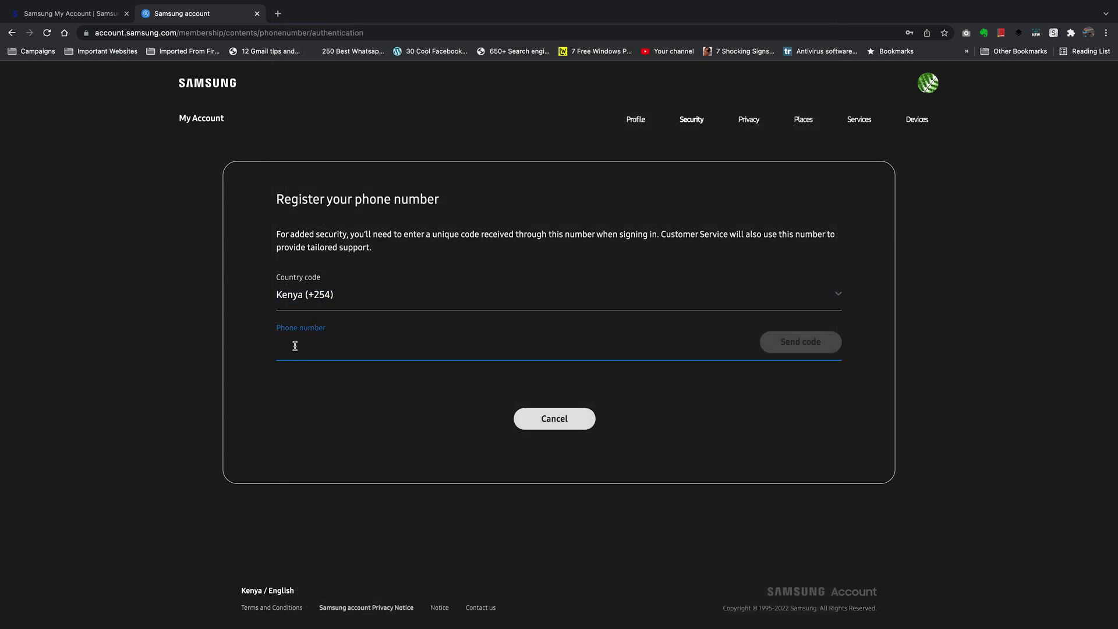
{"action": "key", "text": "super+v"}
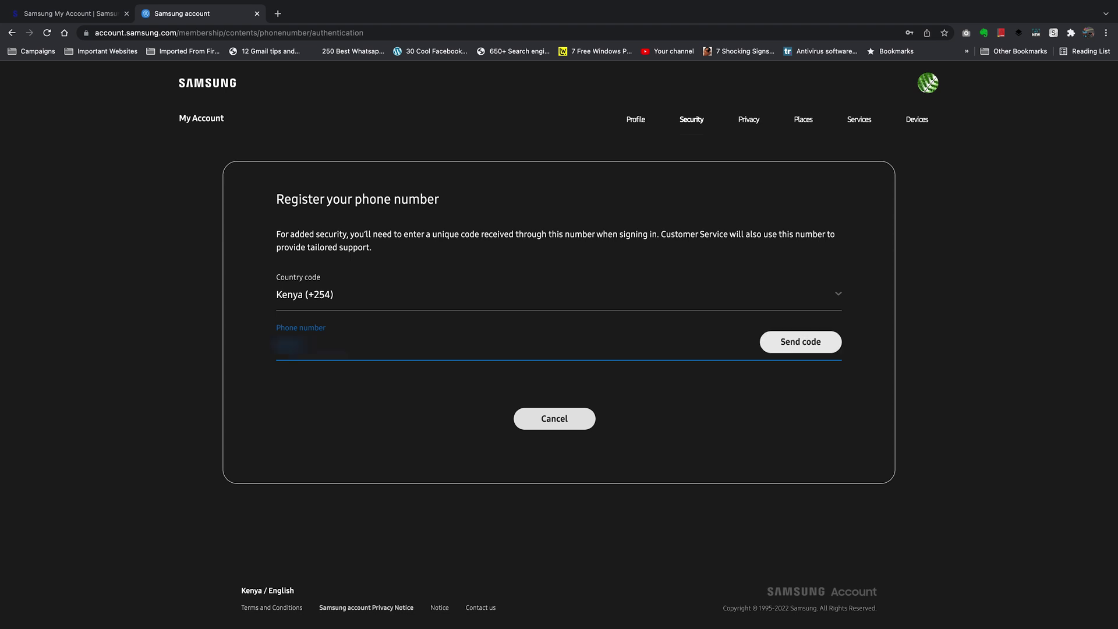
{"action": "left_click", "coordinate": [800, 343]}
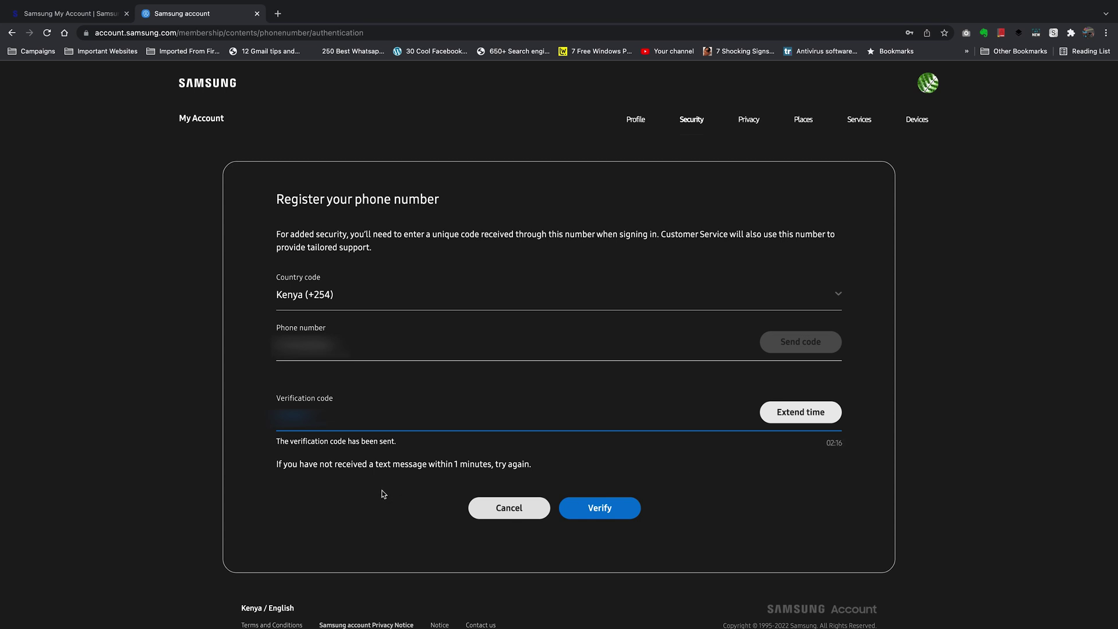
{"action": "left_click", "coordinate": [602, 512]}
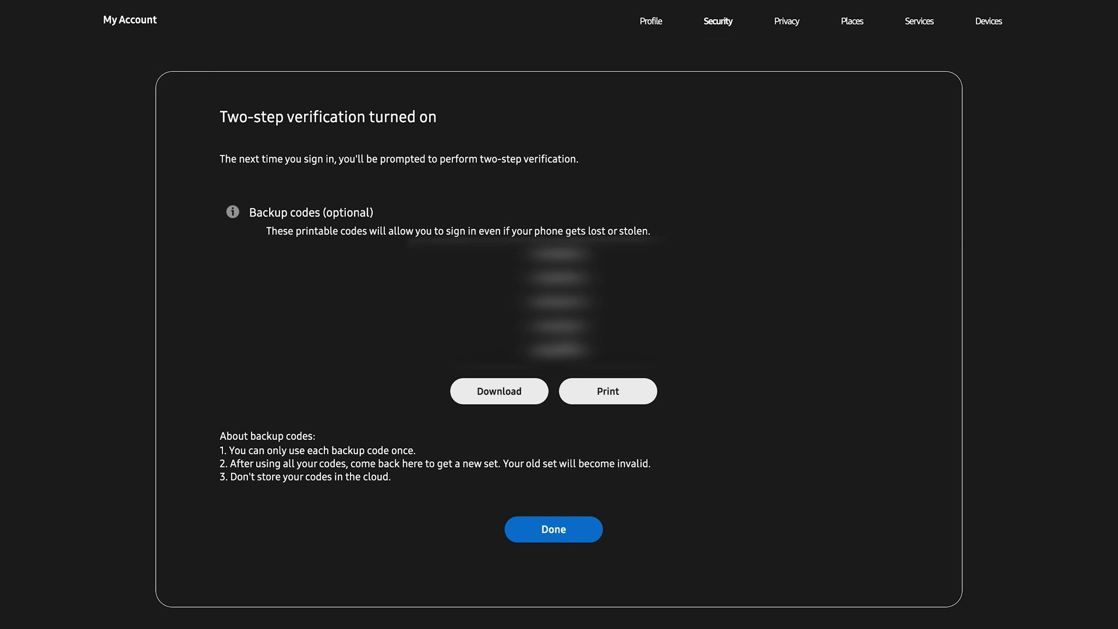
Finish the two-step verification setup with Done and agree to sign in again
{"action": "scroll", "coordinate": [559, 315], "scroll_direction": "up", "scroll_amount": 1}
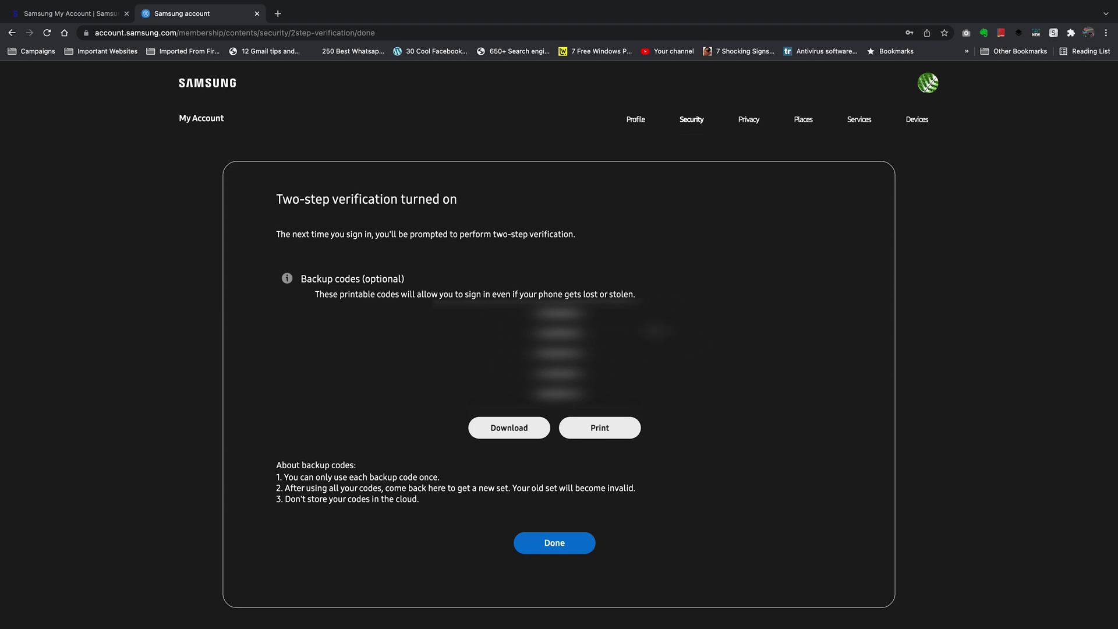
{"action": "left_click", "coordinate": [550, 543]}
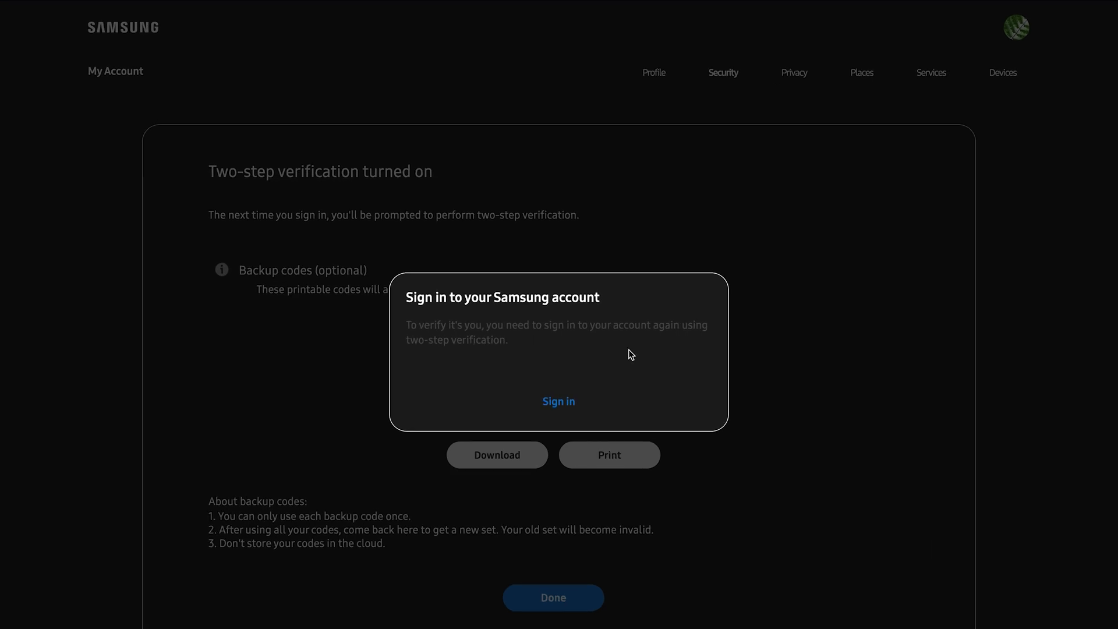
{"action": "left_click", "coordinate": [558, 401]}
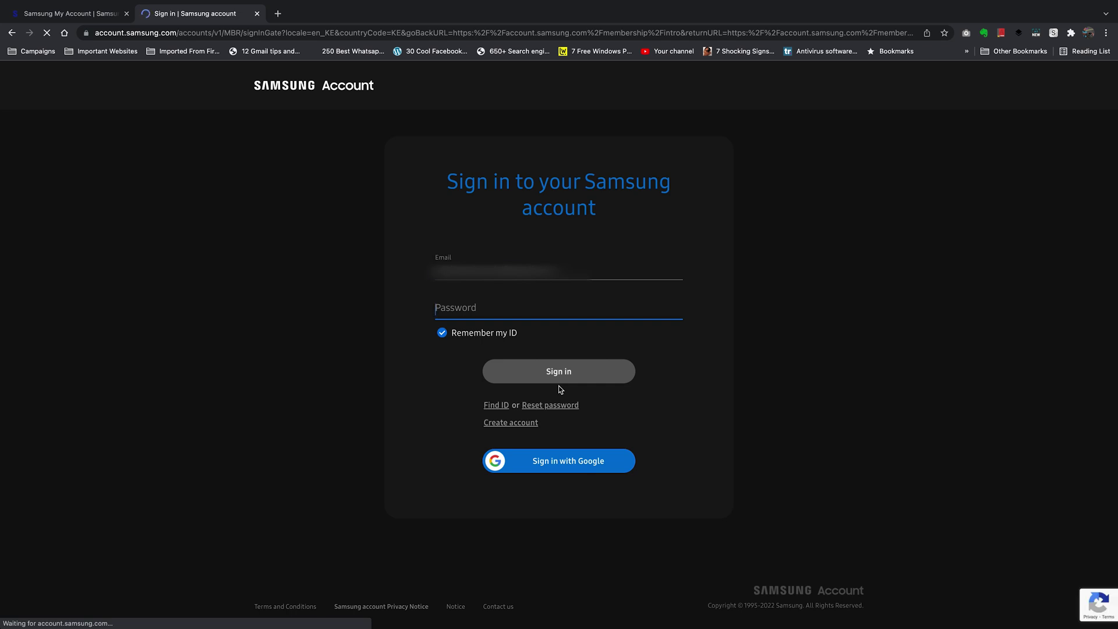
Sign in with the saved password and pass the three-traffic-light image check
{"action": "left_click", "coordinate": [508, 309]}
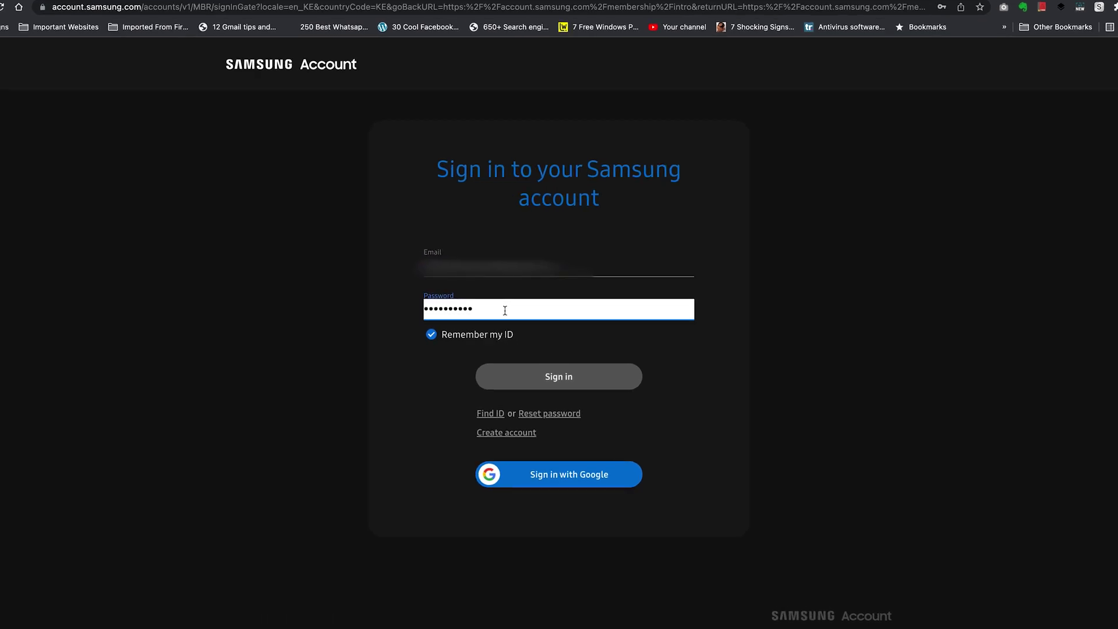
{"action": "left_click", "coordinate": [553, 375]}
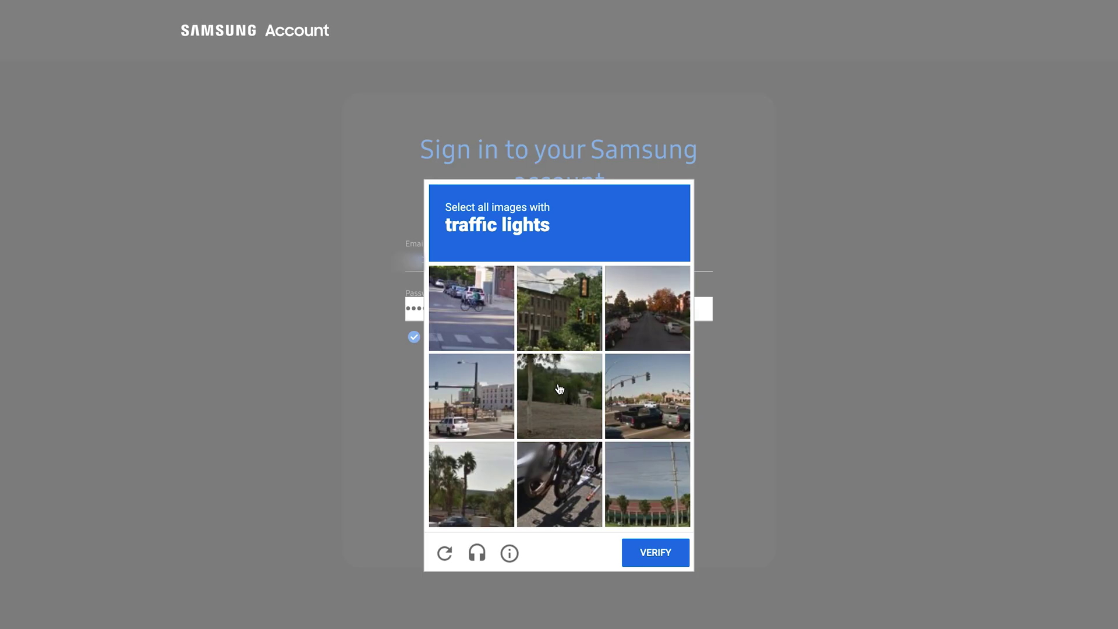
{"action": "left_click", "coordinate": [567, 319]}
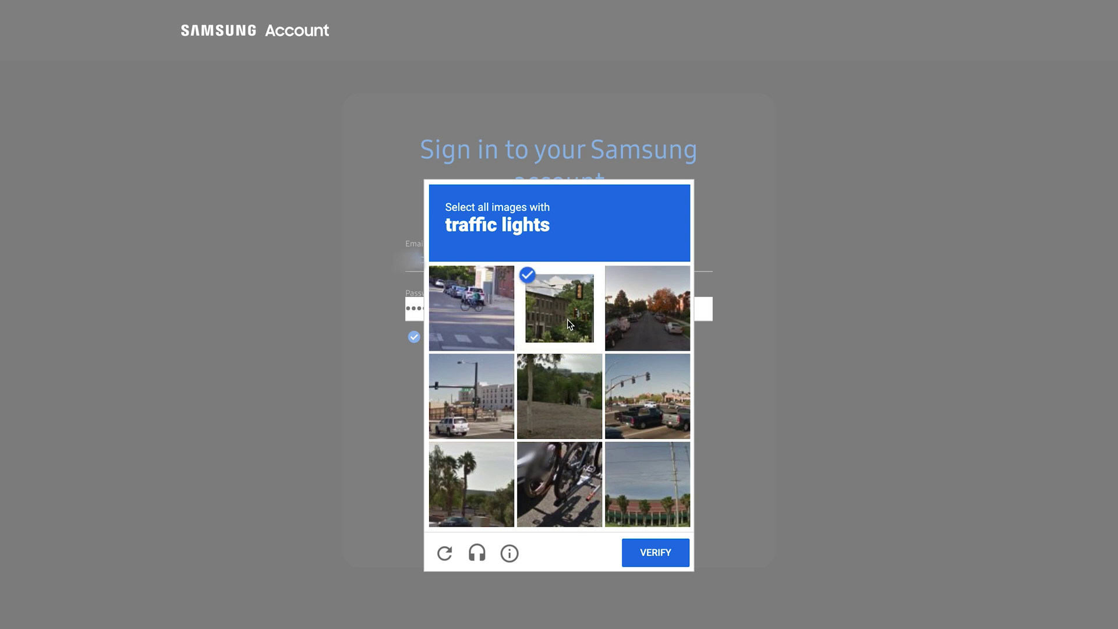
{"action": "left_click", "coordinate": [667, 392]}
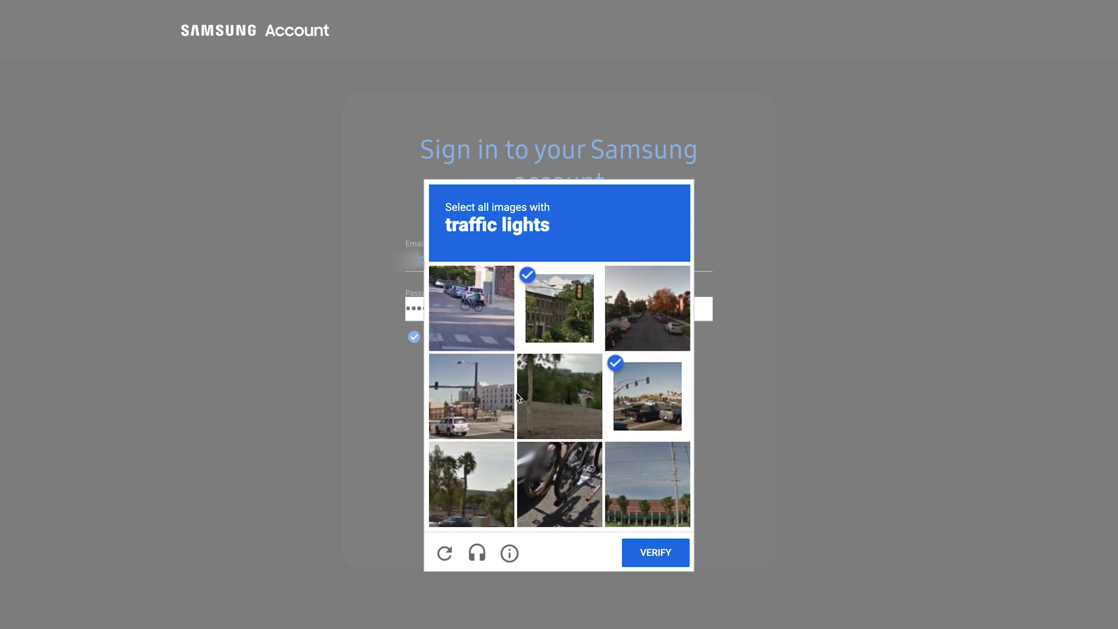
{"action": "left_click", "coordinate": [477, 396]}
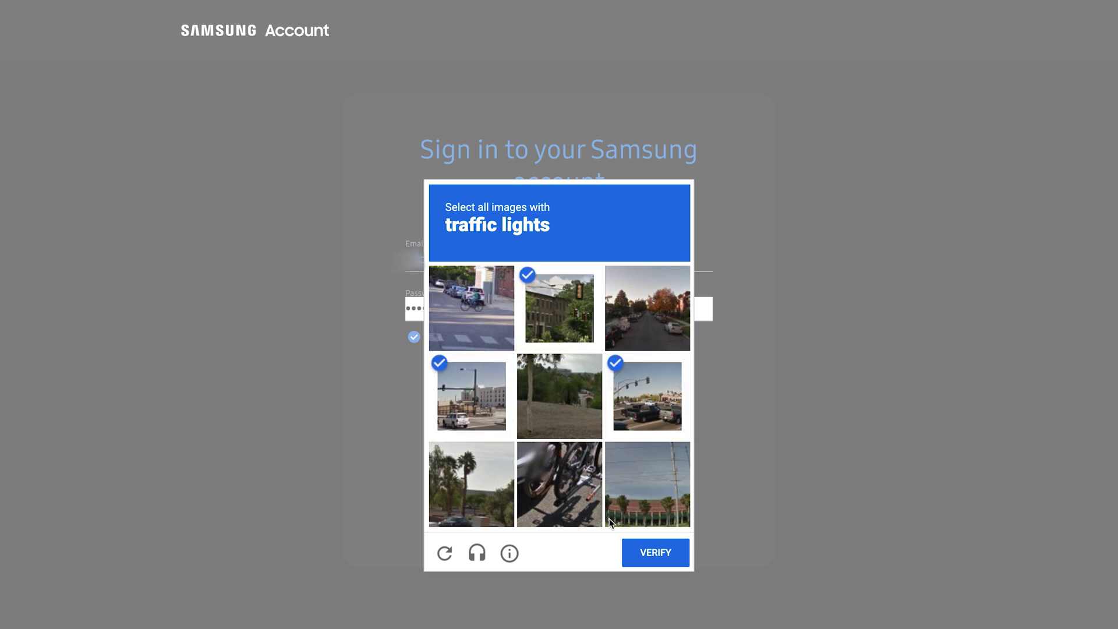
{"action": "left_click", "coordinate": [656, 557]}
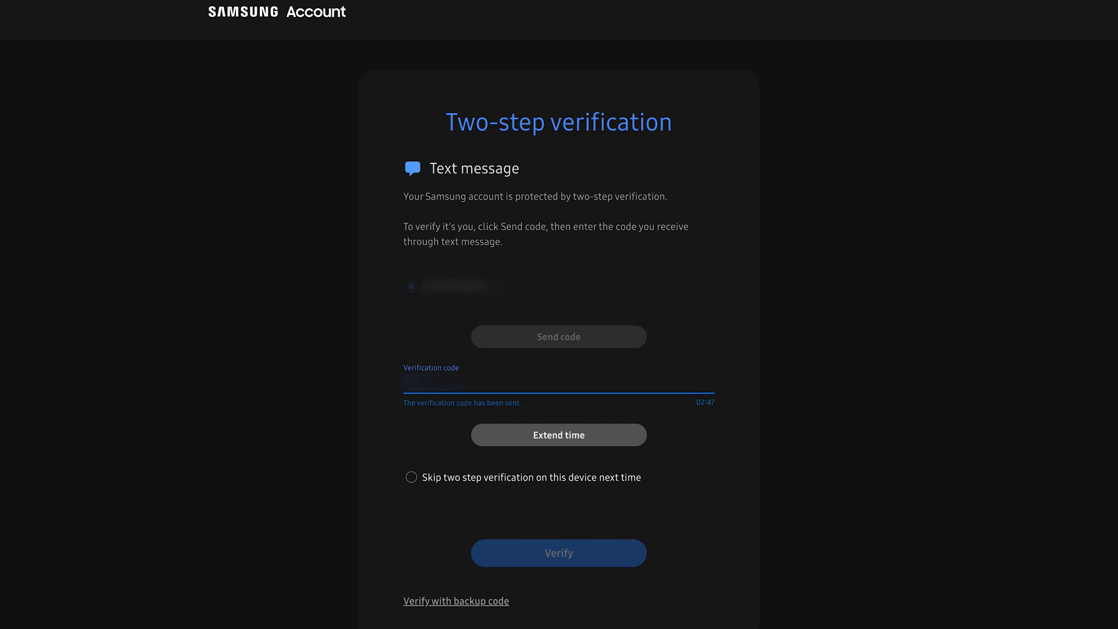
Tick 'Skip two step verification on this device next time' and verify the SMS code
{"action": "left_click", "coordinate": [411, 478]}
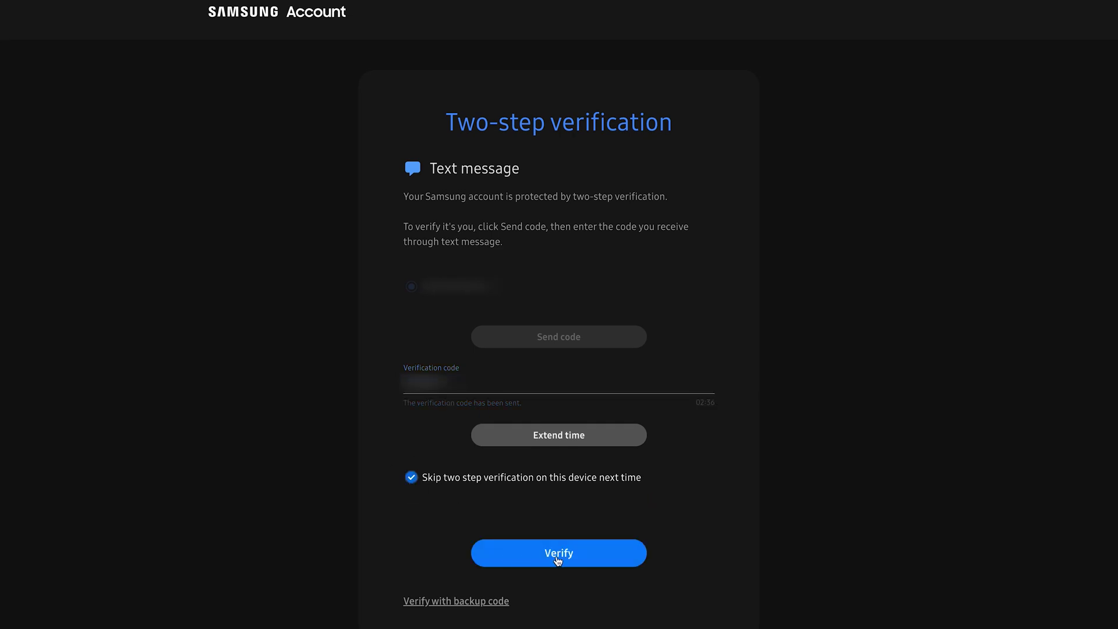
{"action": "left_click", "coordinate": [574, 556]}
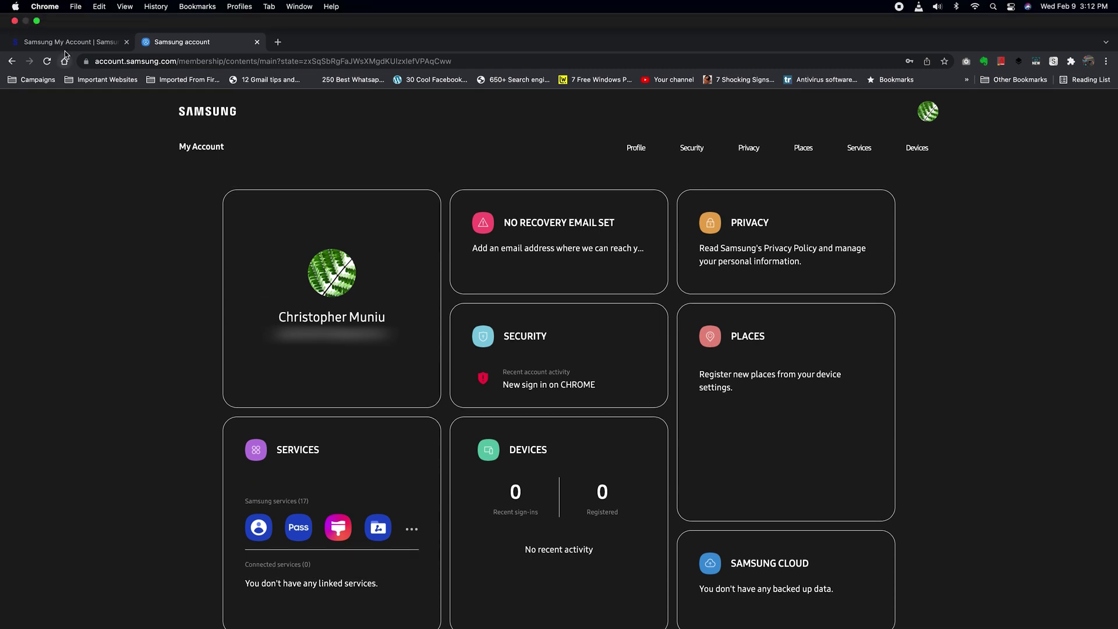
{"action": "left_click", "coordinate": [70, 13]}
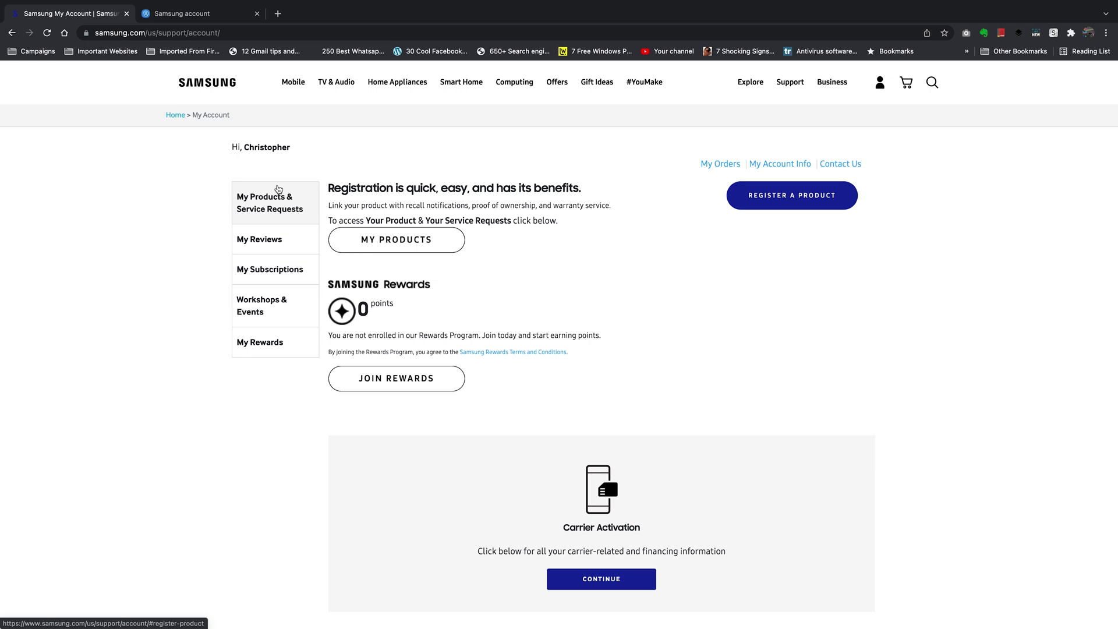
Return to the Samsung US homepage via the SAMSUNG logo
{"action": "left_click", "coordinate": [193, 85]}
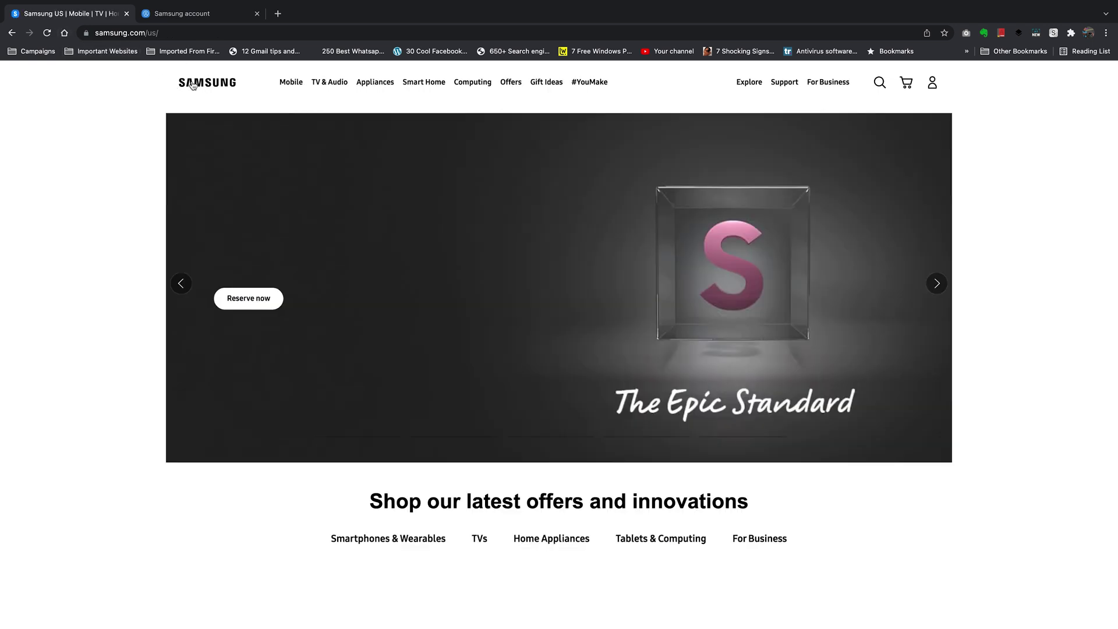